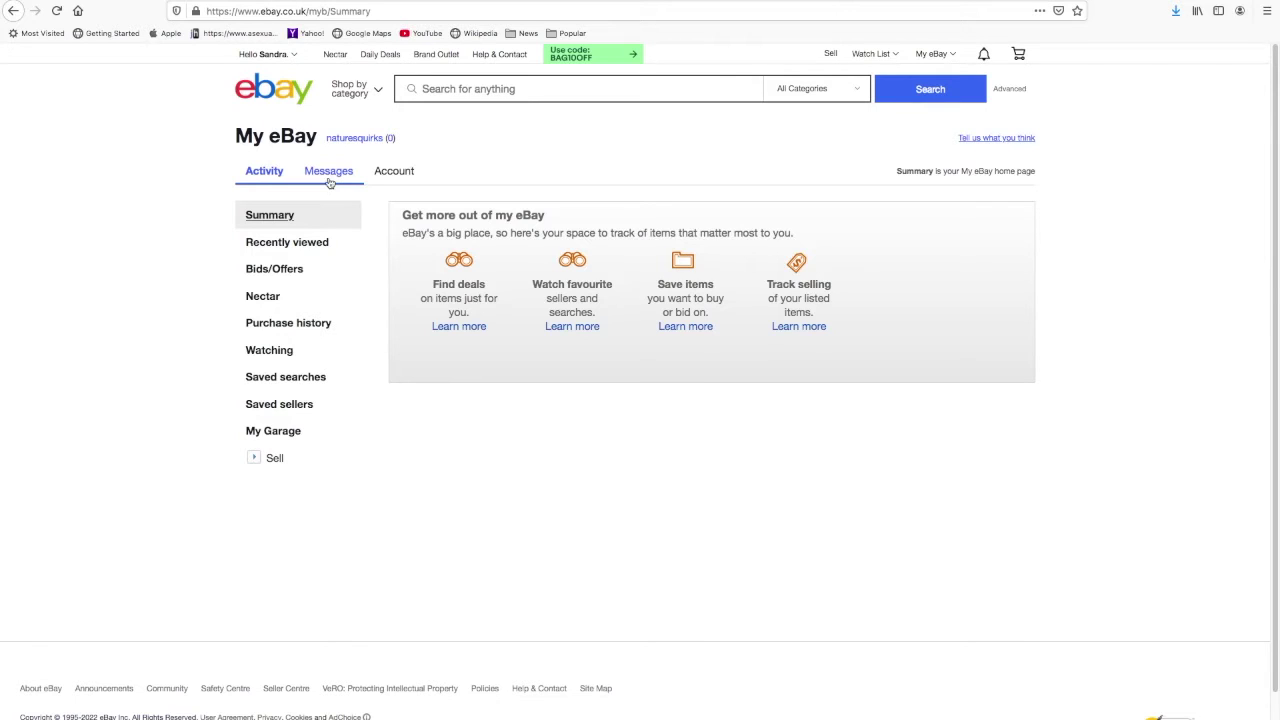
Step: Search eBay for 'samsung galaxy phone case A10', correcting the mistyped model number
click(460, 88)
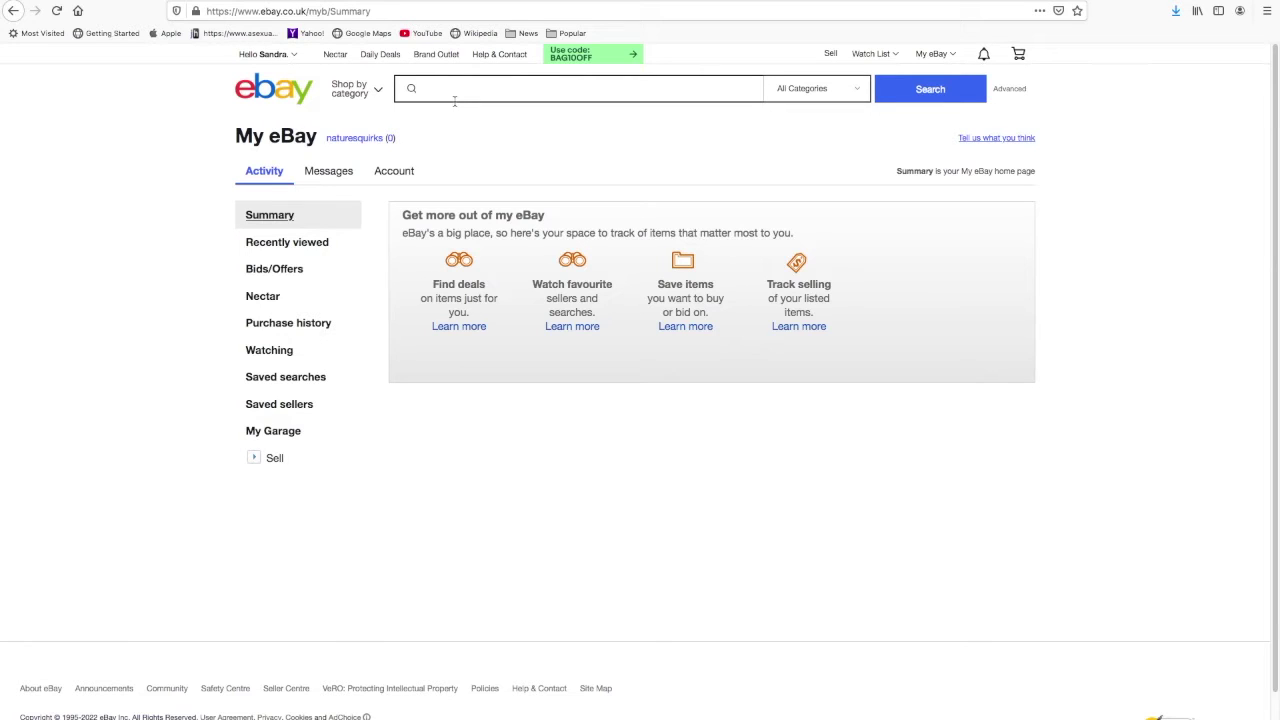
text(sam)
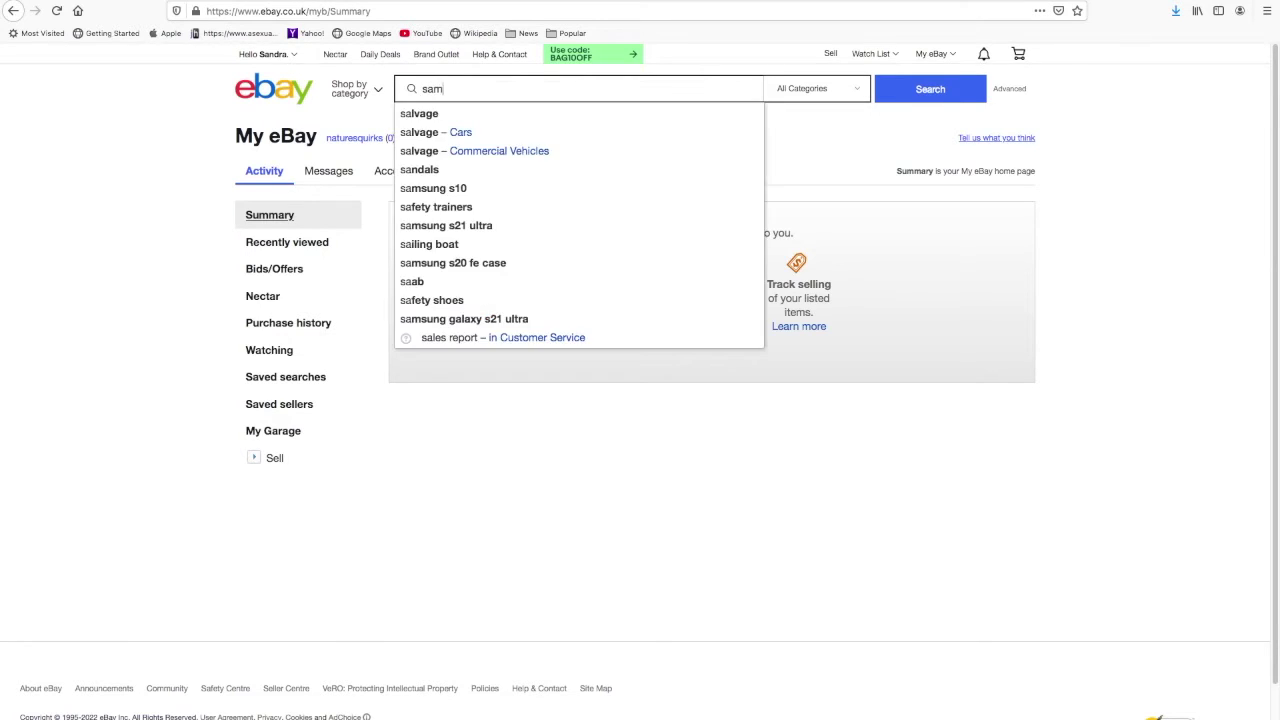
text(sung g)
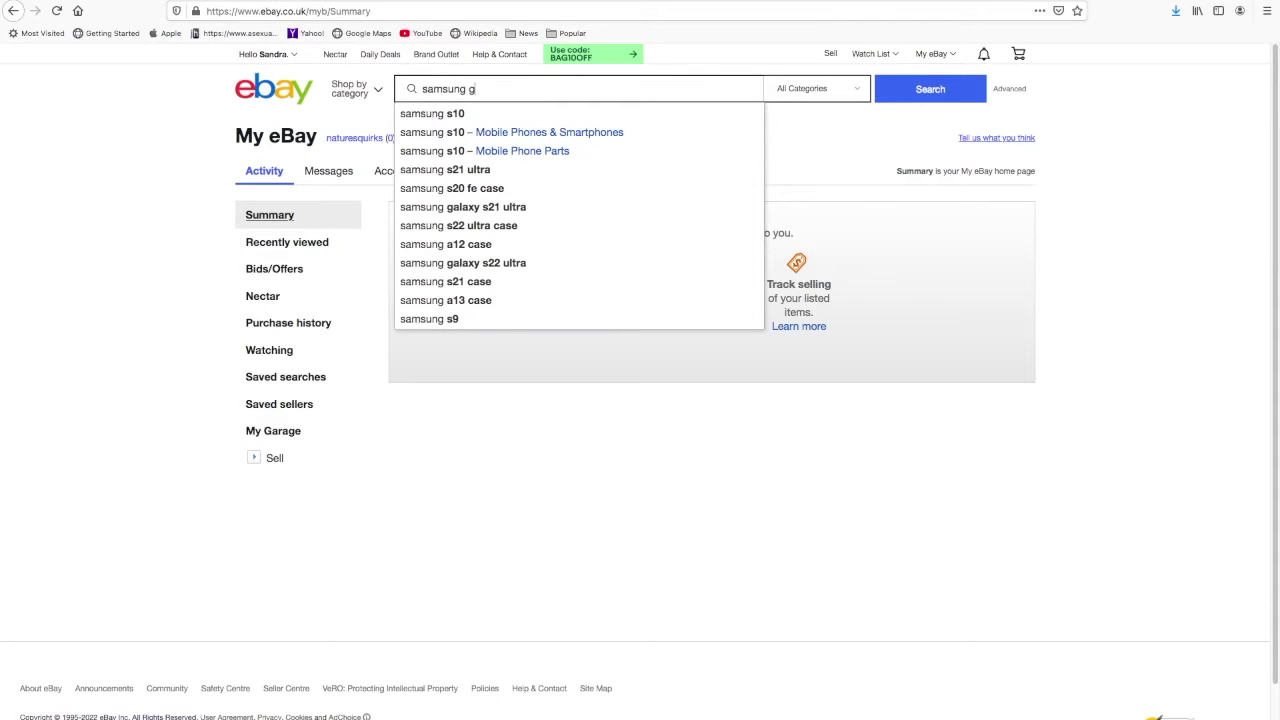
text(alaxy phone case)
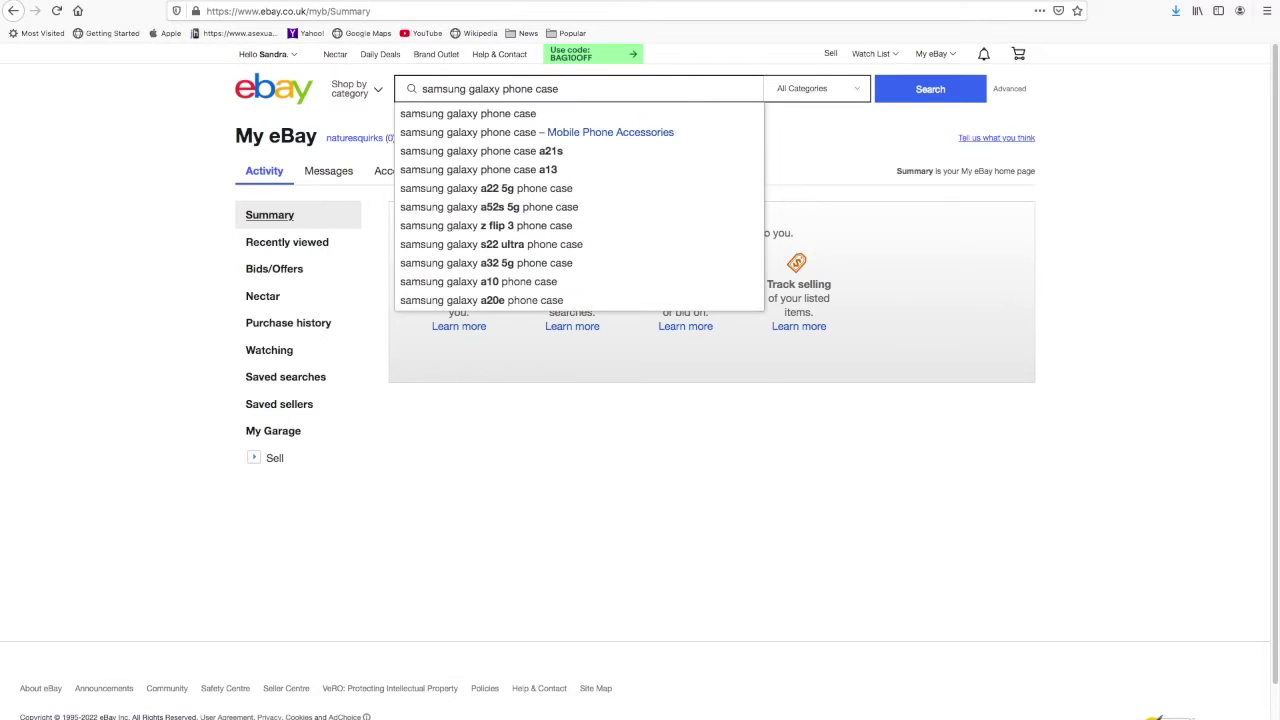
text( a1)
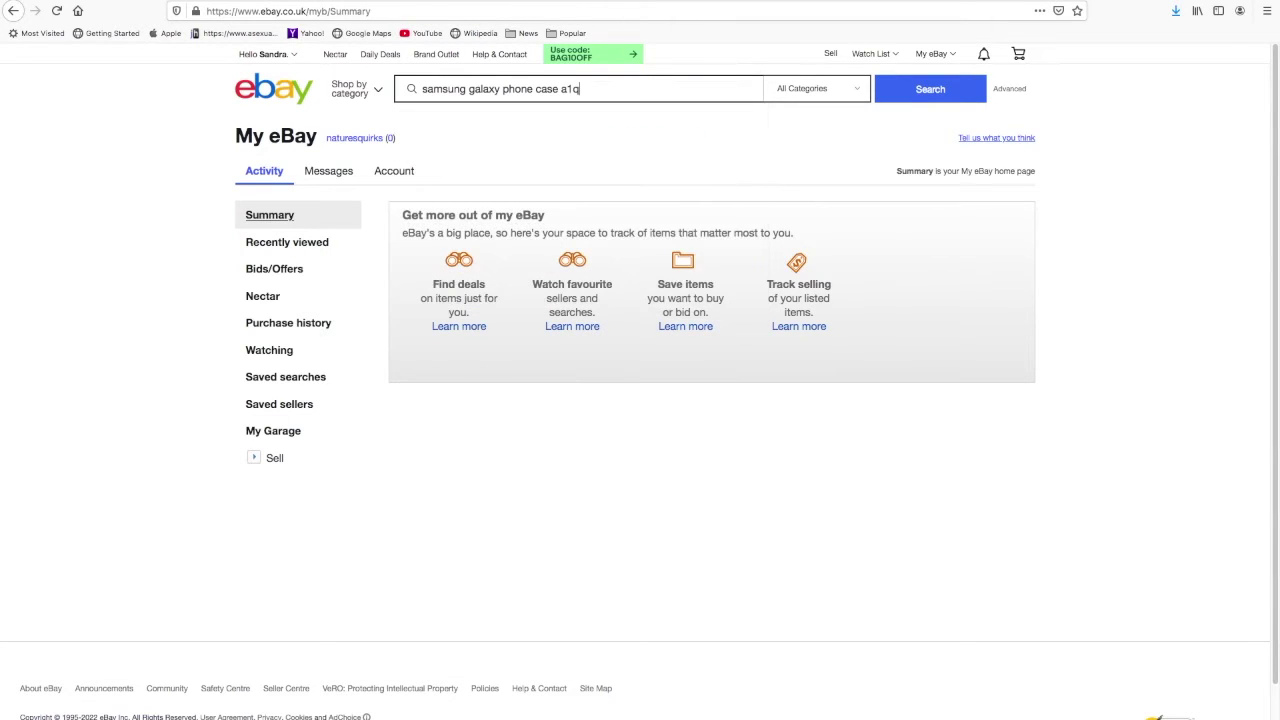
key(BackSpace)
key(BackSpace)
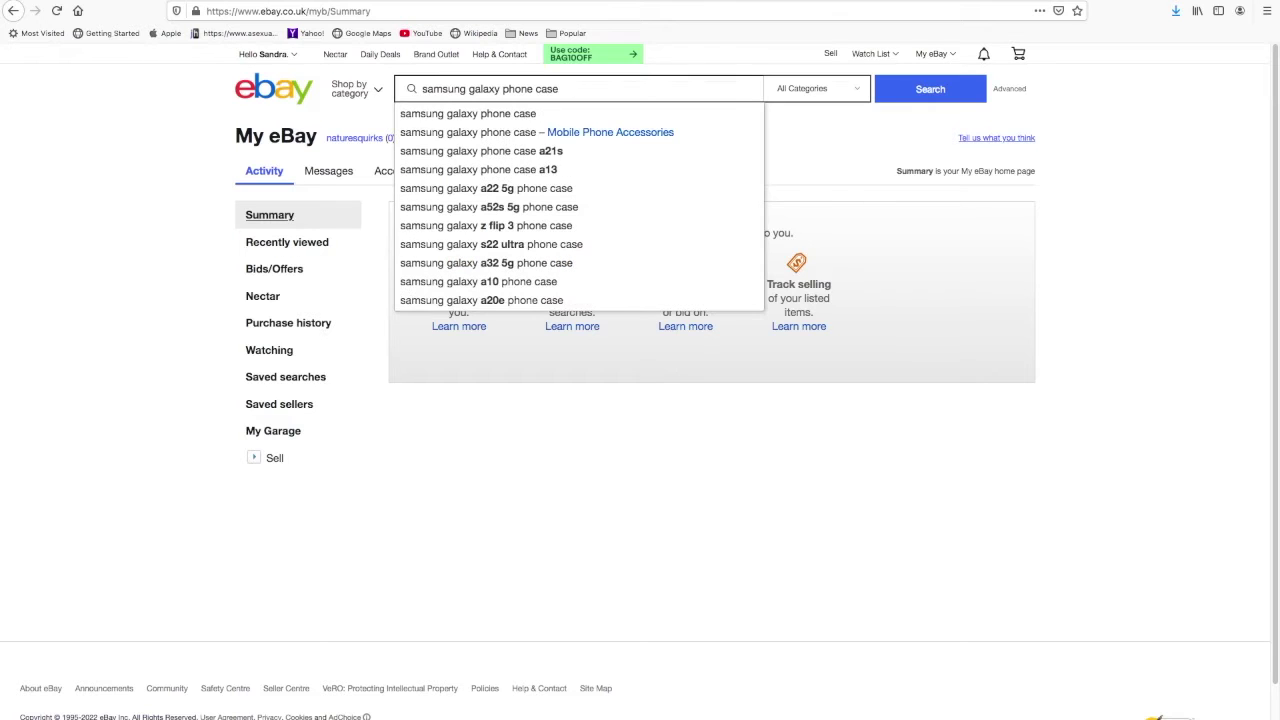
text(A1)
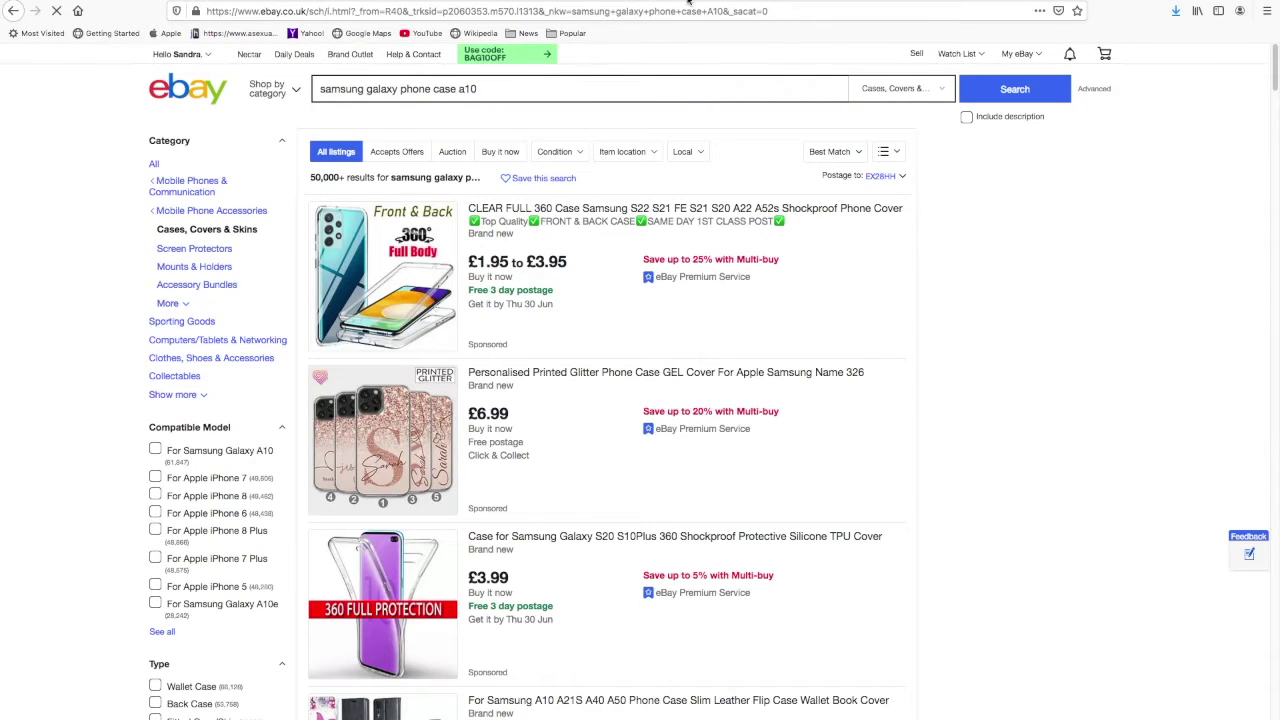
Step: Add the £3.89 flip leather Samsung A10 wallet case to the basket
scroll(1275, 76, down, 1)
scroll(1275, 76, down, 5)
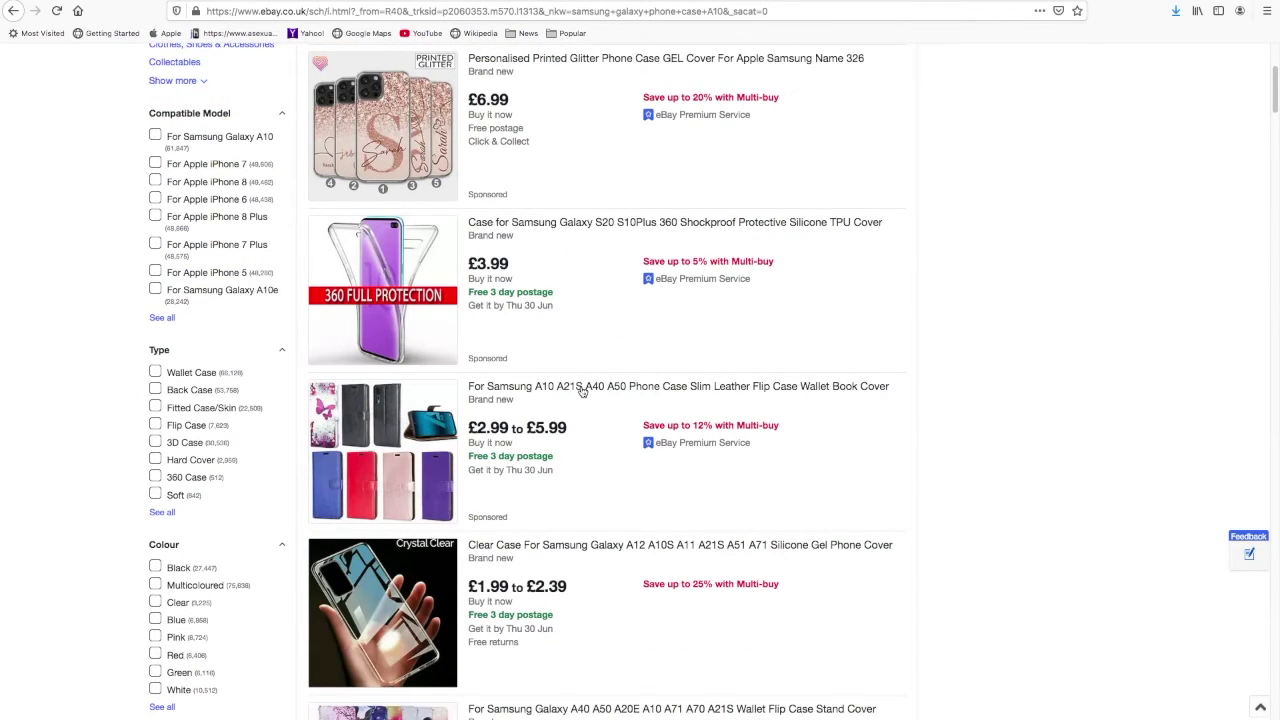
click(582, 391)
click(844, 399)
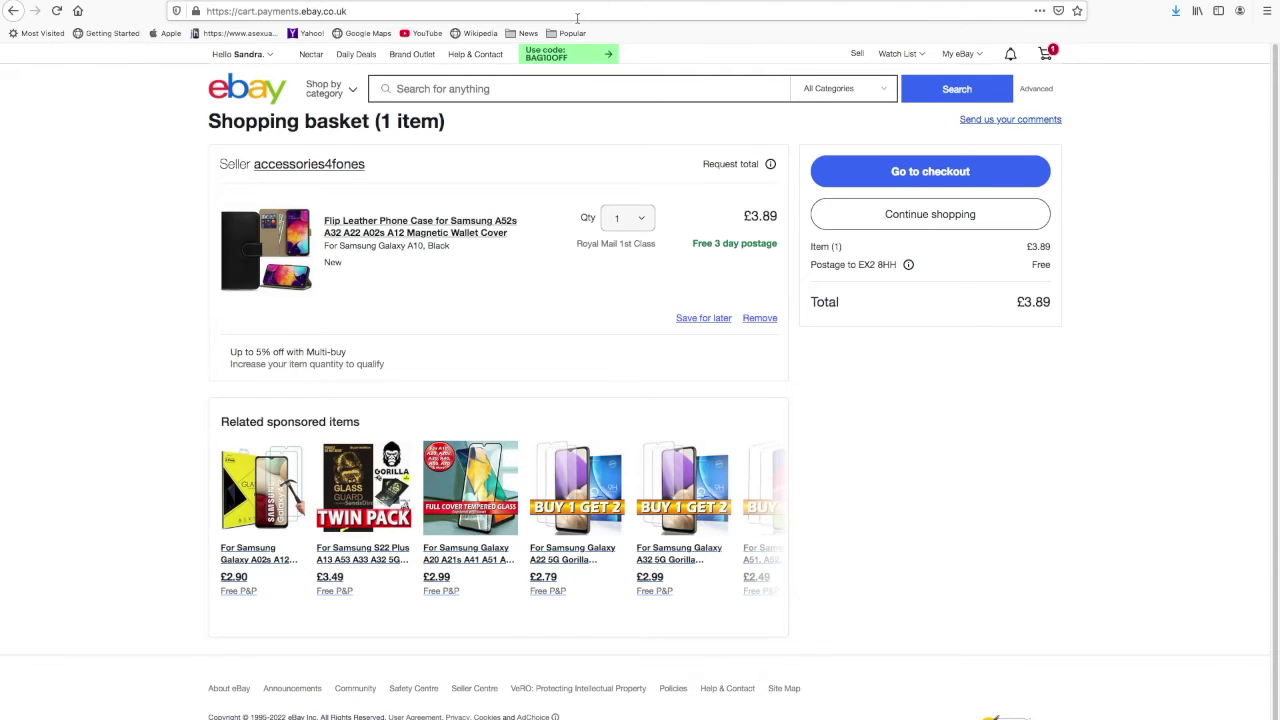
click(493, 91)
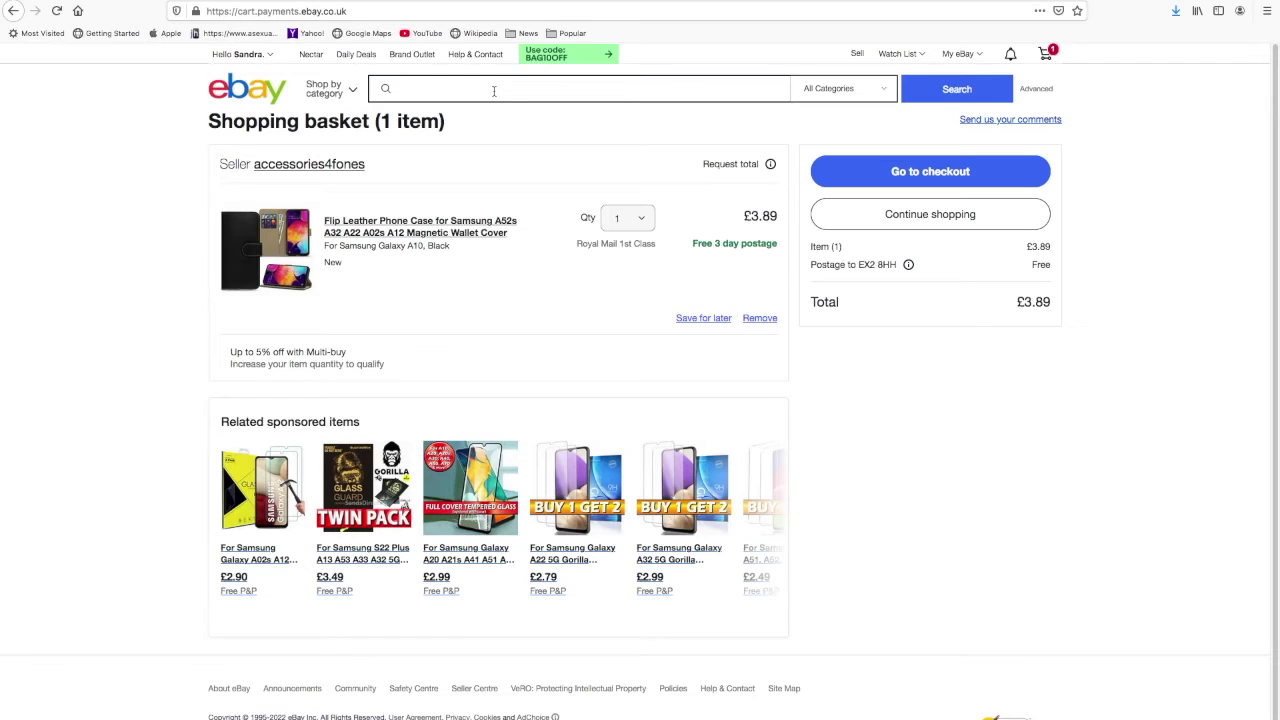
Step: Search for 'waterproof terry towelling pillow cases', fixing the typos along the way
text(wa)
text(terproof)
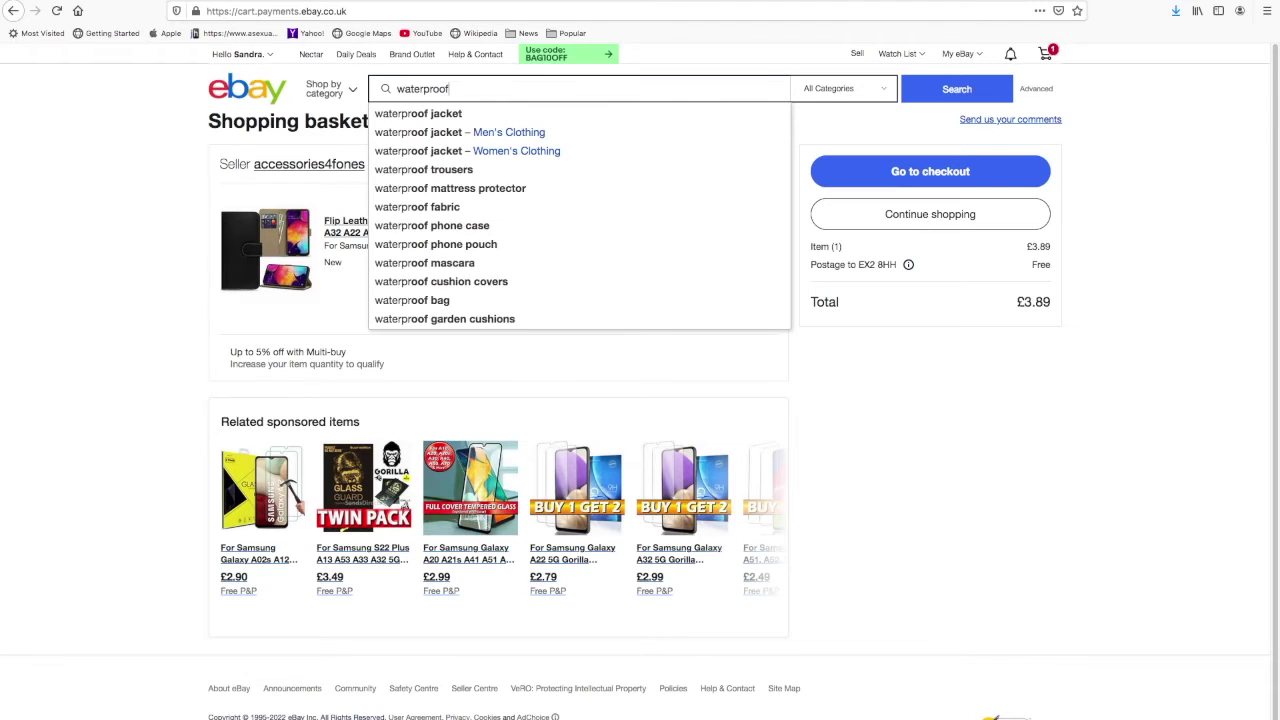
text( tw)
key(BackSpace)
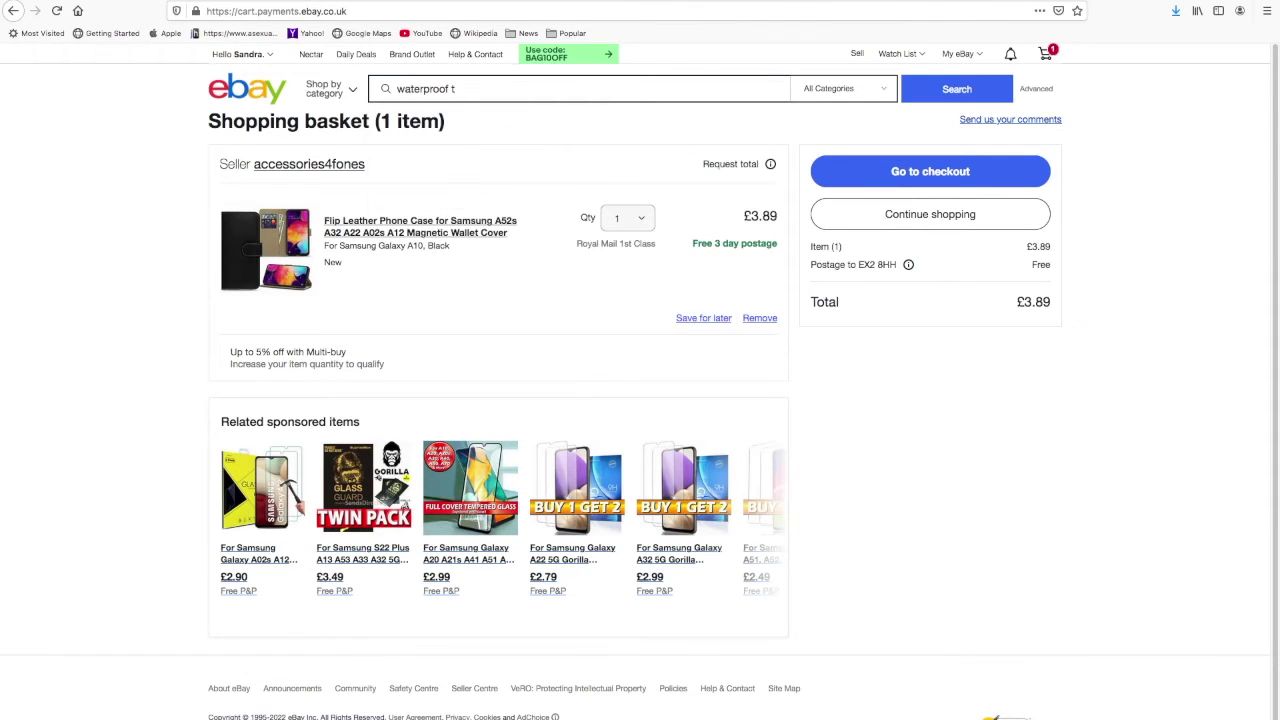
text(erry to)
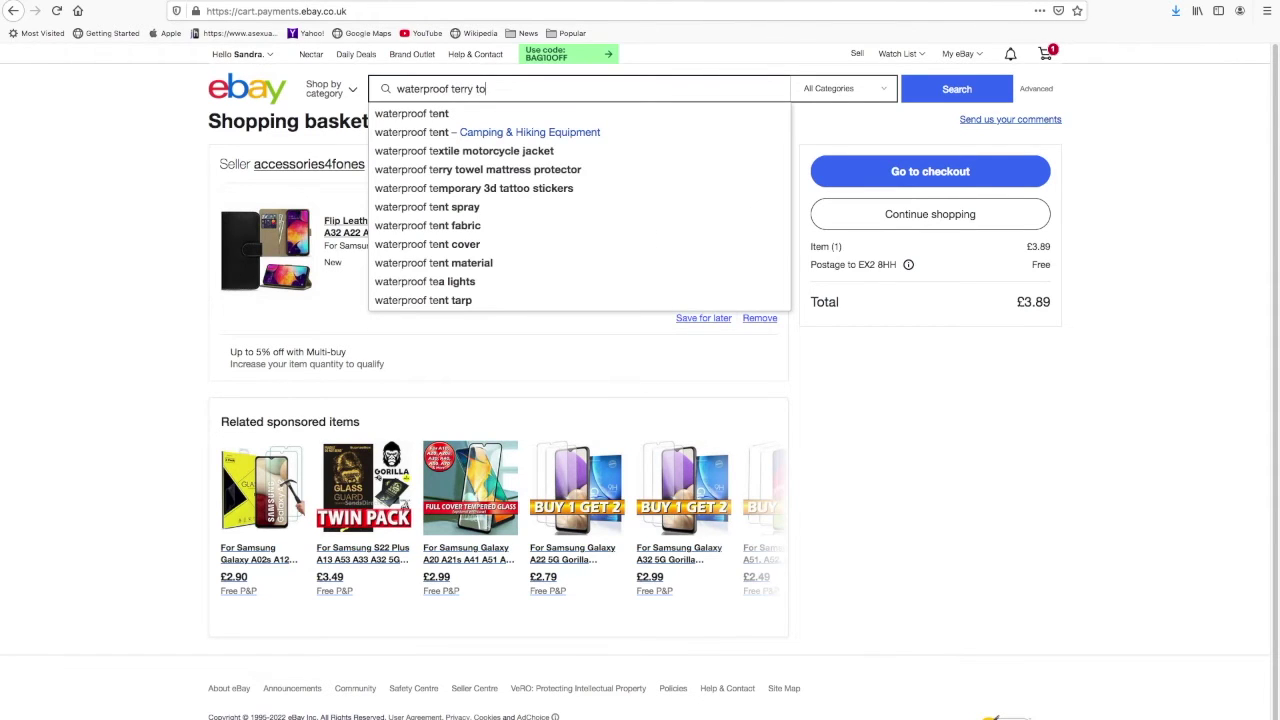
text(weeling)
key(BackSpace)
key(BackSpace)
key(BackSpace)
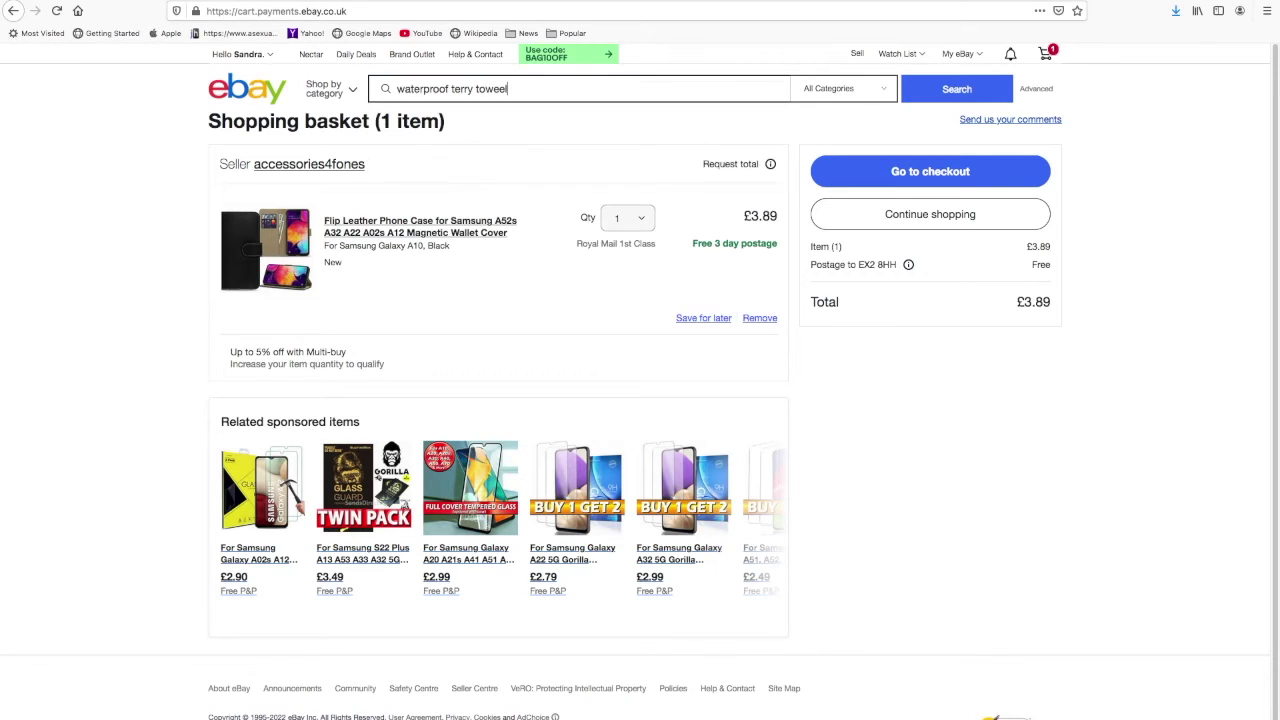
key(BackSpace)
key(BackSpace)
text(lling p)
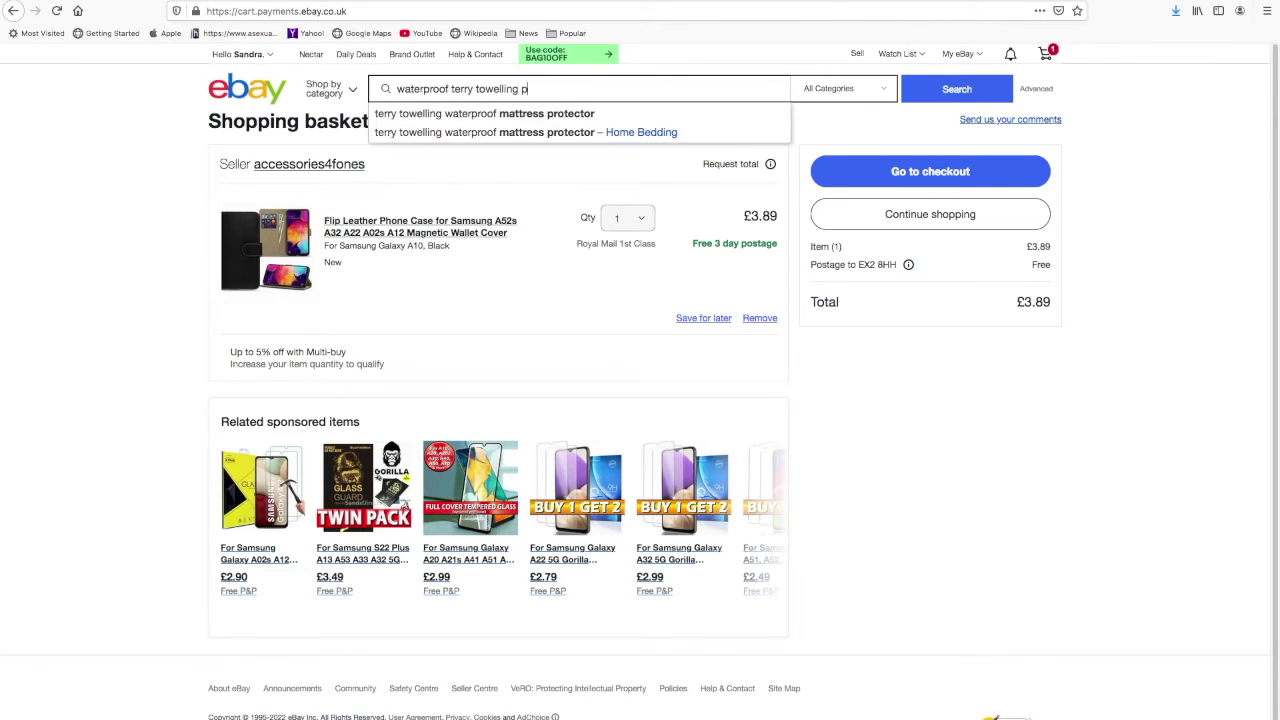
text(illow cases)
key(Return)
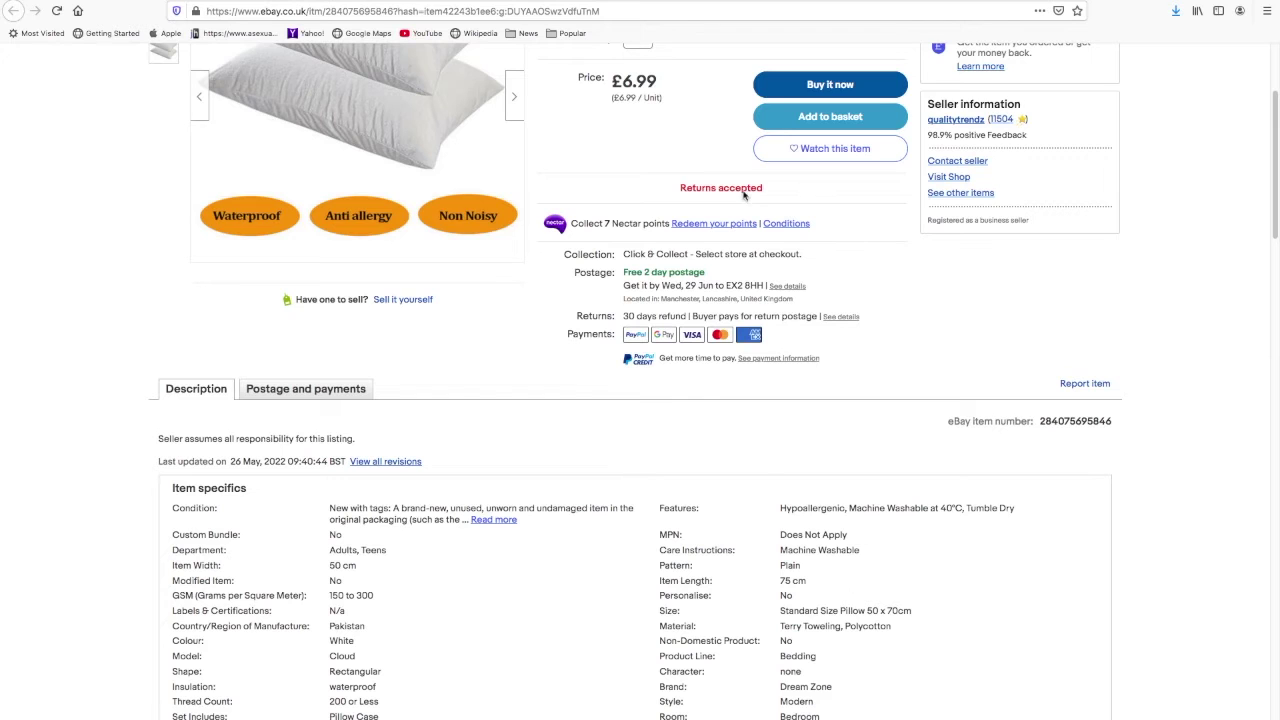
Step: Add the £6.99 white waterproof pillow protector pair to the basket, then return to the results
scroll(760, 208, up, 3)
click(808, 331)
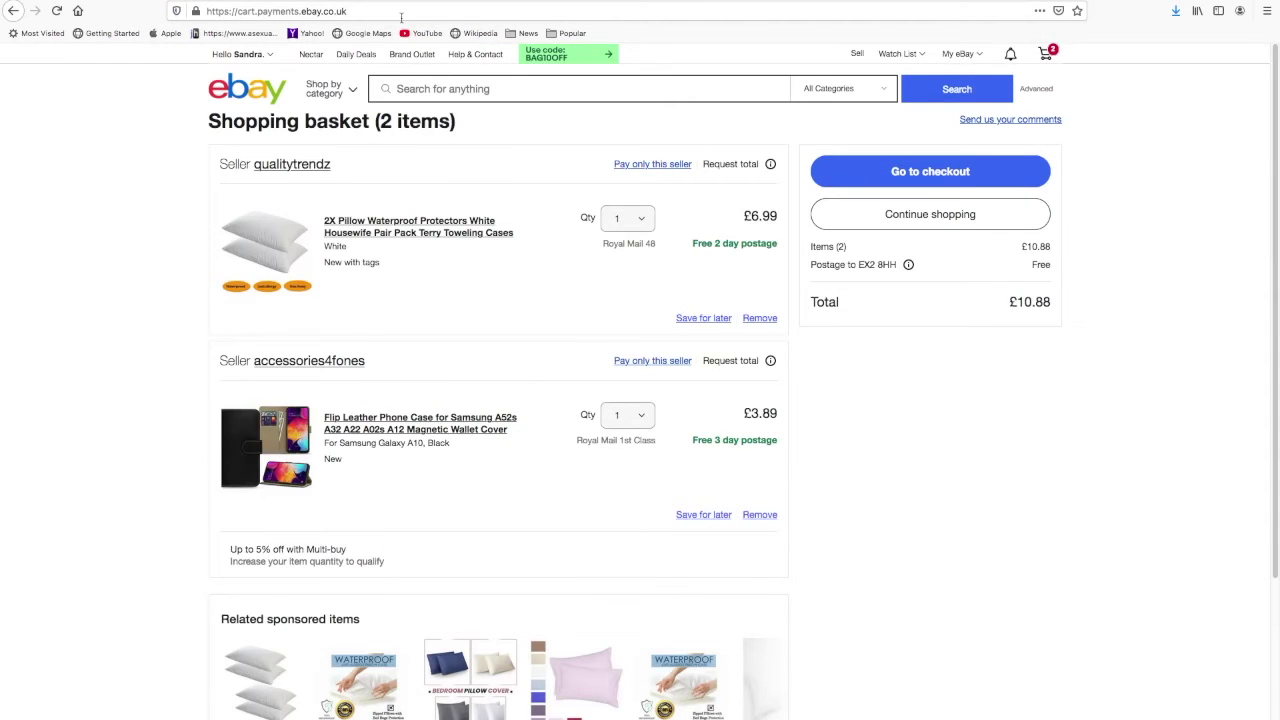
key(alt+Left)
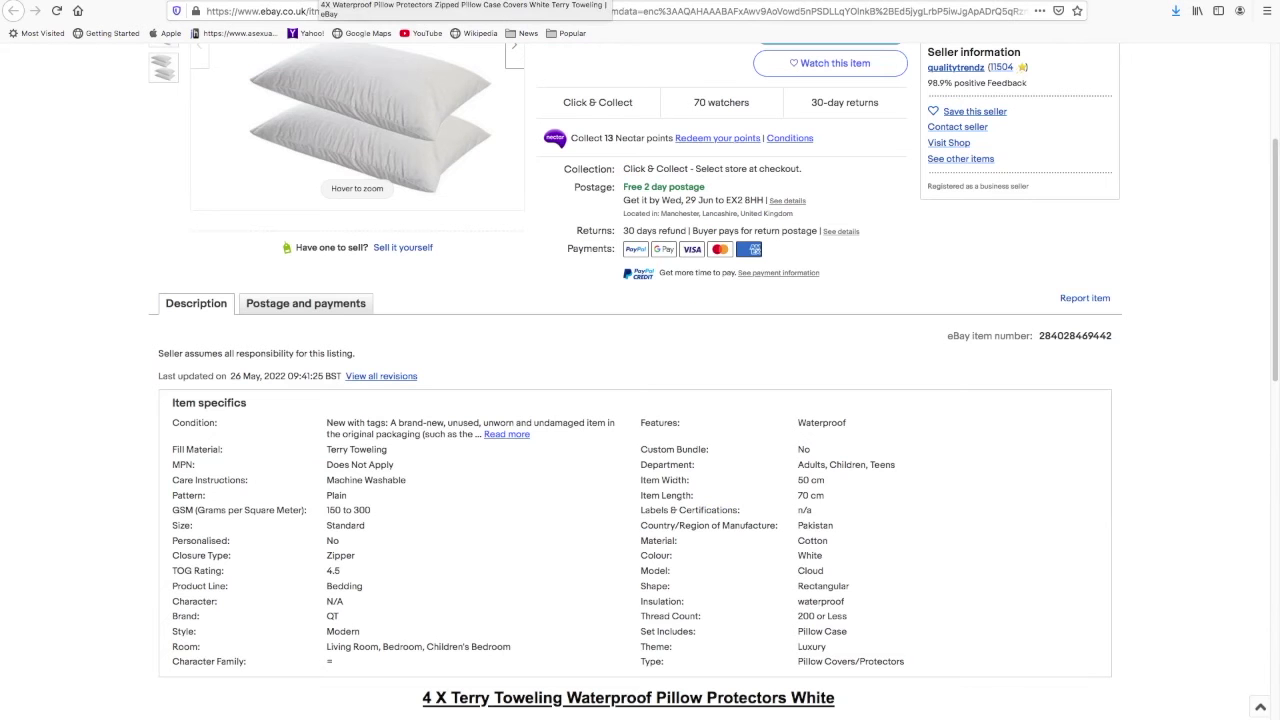
key(alt+Left)
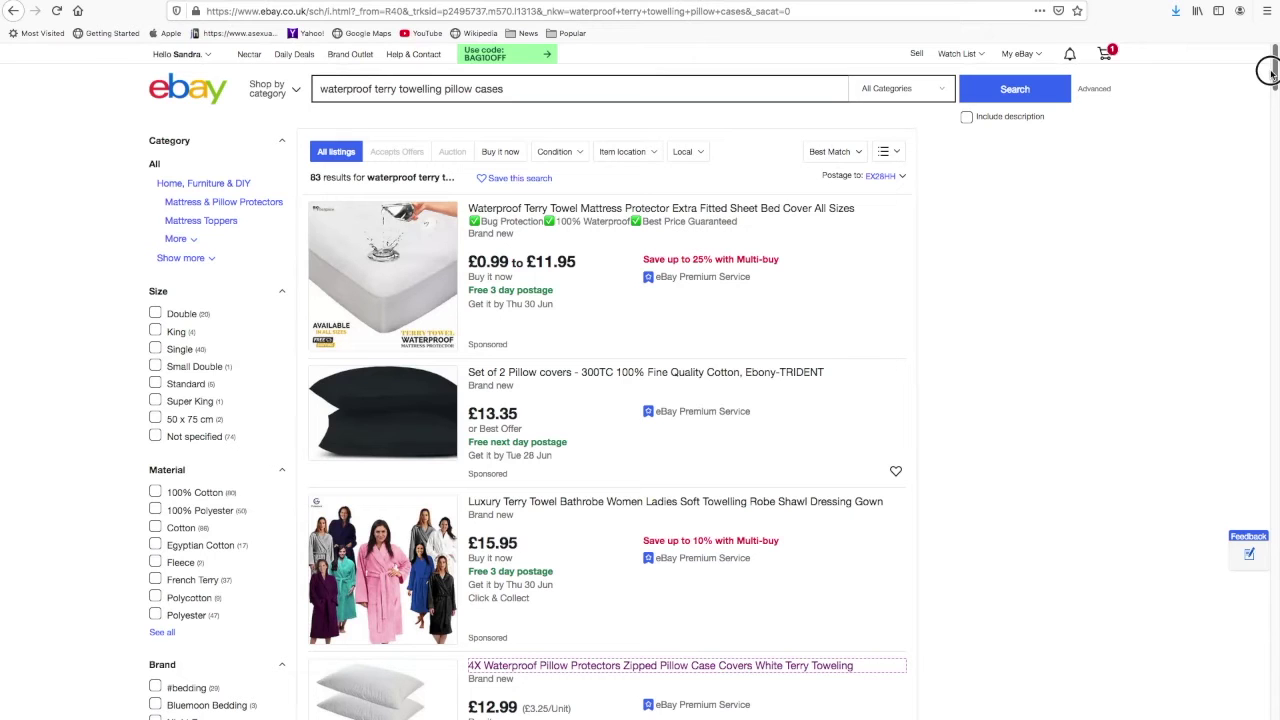
Step: Add two double terry mattress protectors at the Buy 2 multi-buy price, then view the basket
click(688, 214)
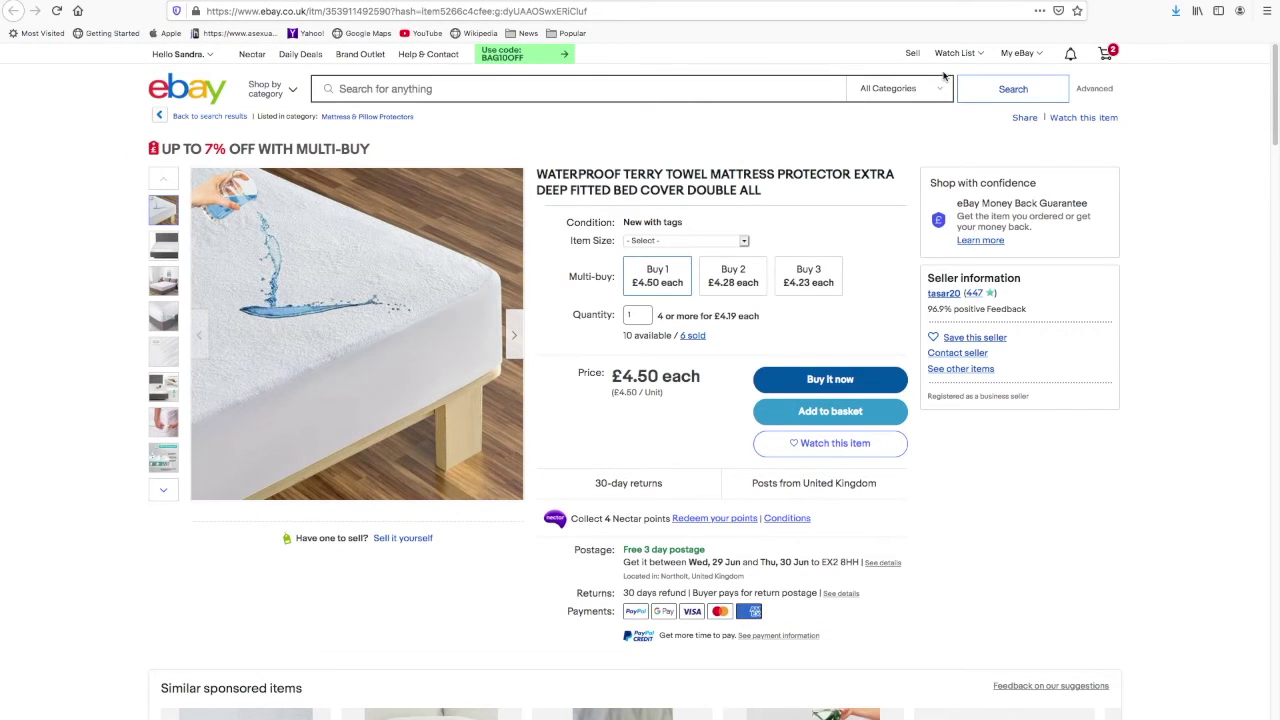
click(720, 287)
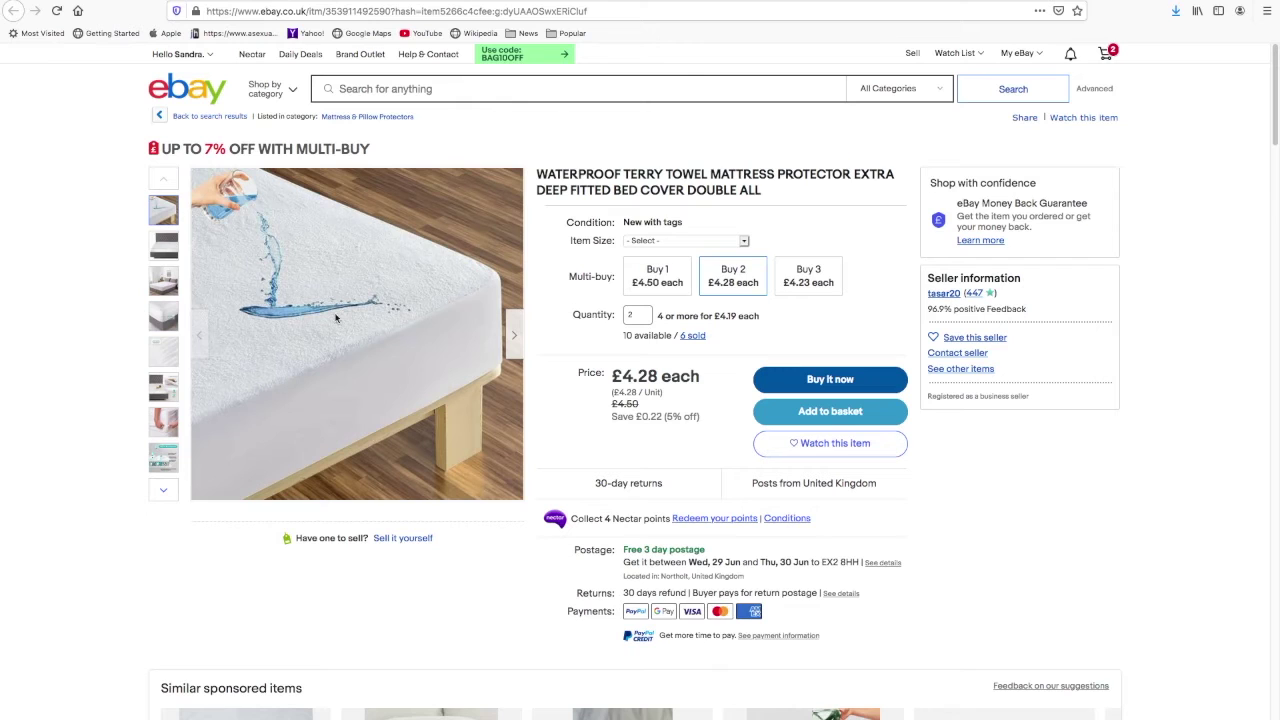
click(818, 414)
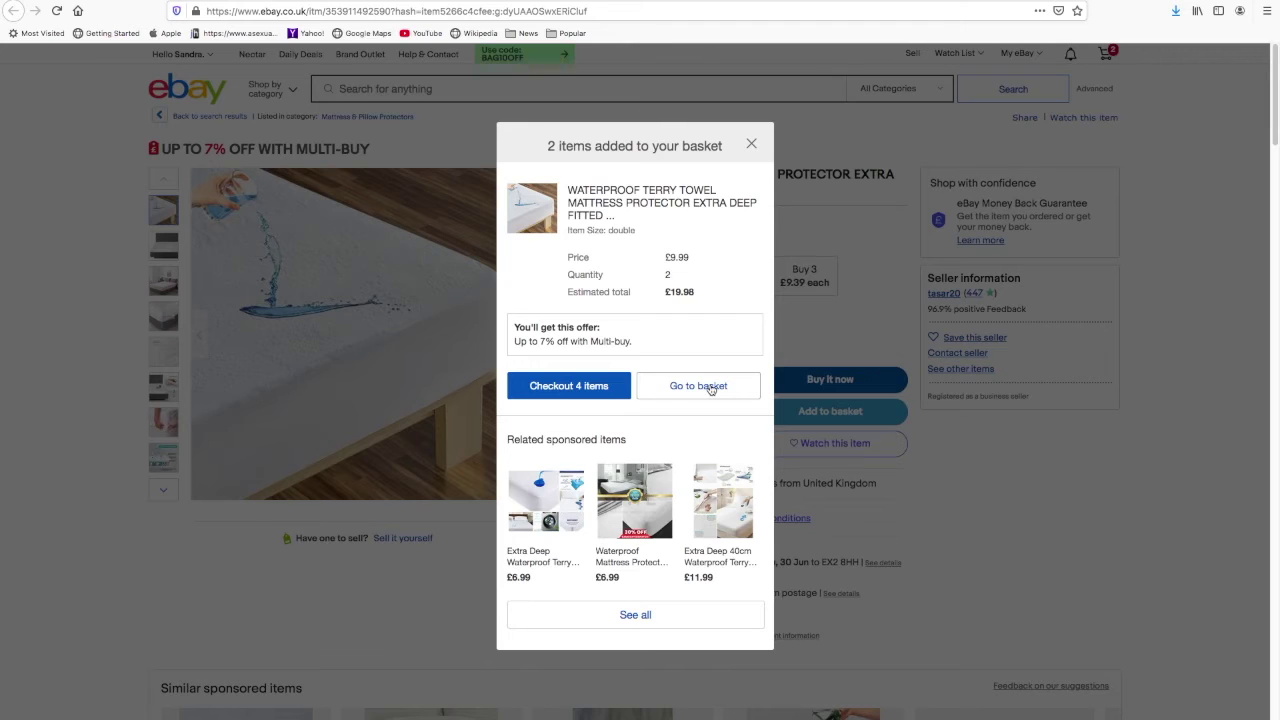
click(710, 389)
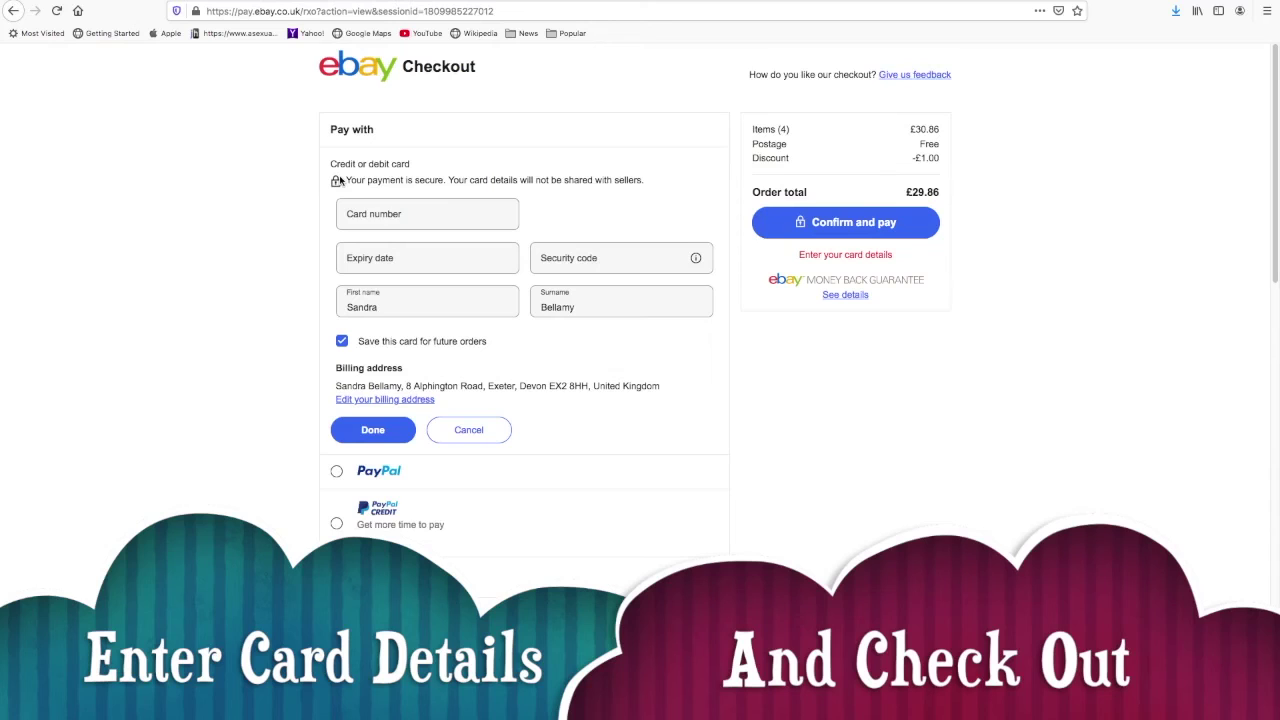
Step: Enter the card details for the £29.86 order, then open the account's profile page
click(444, 218)
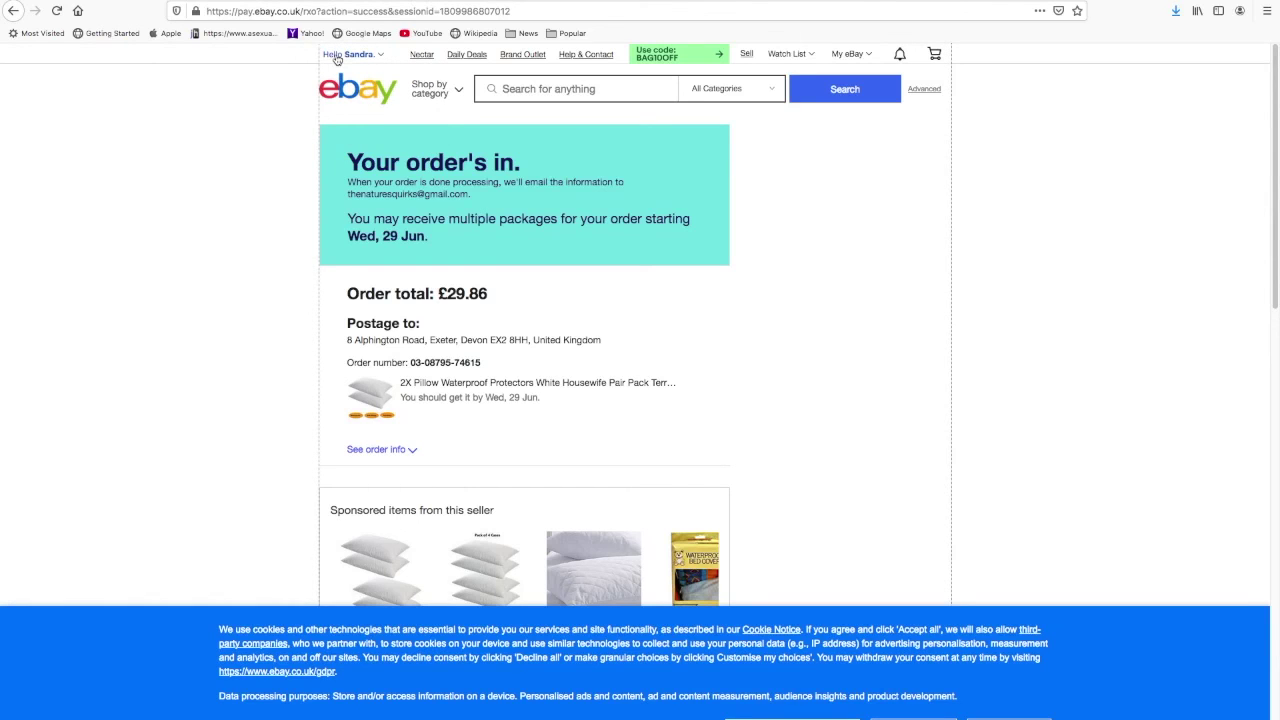
click(343, 84)
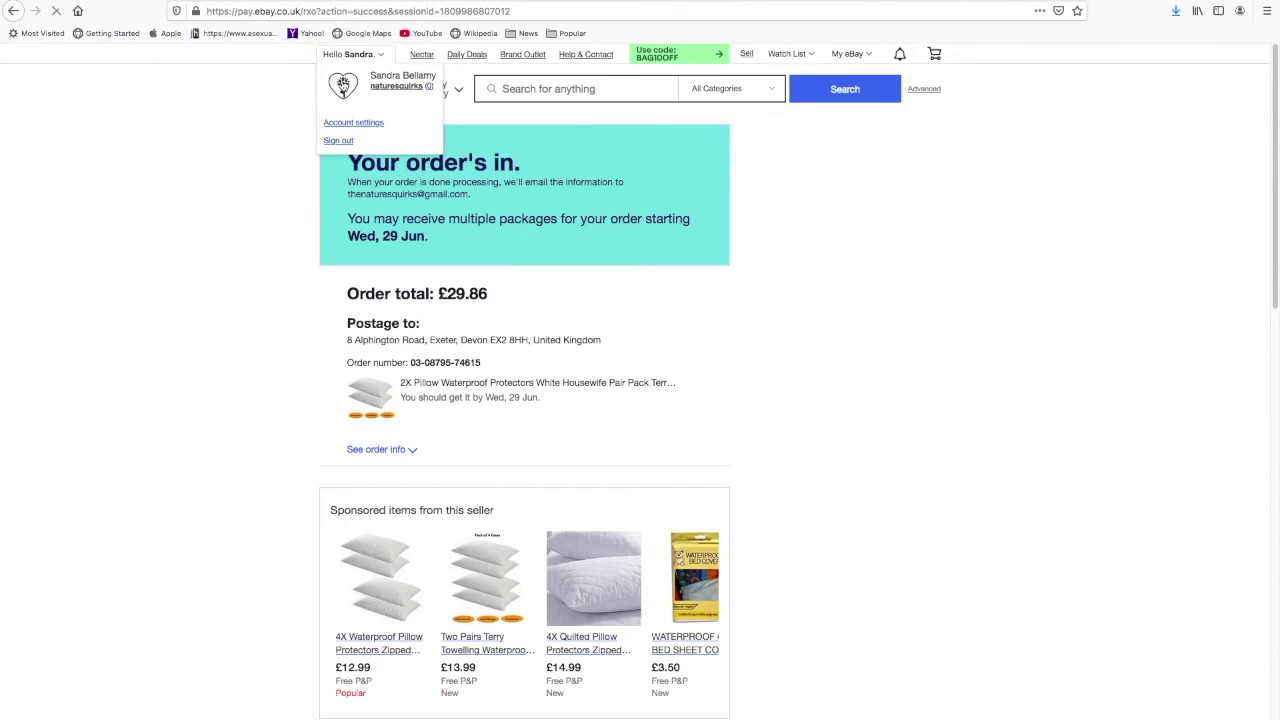